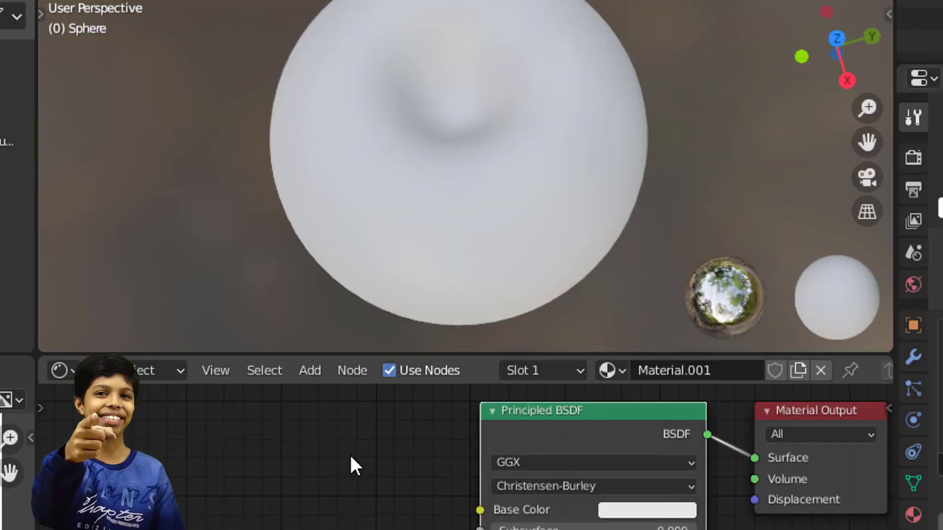
# - From a top view, paint the apple-photo stencil onto the sphere's lower half and reposition it
pyautogui.press('KP_7')
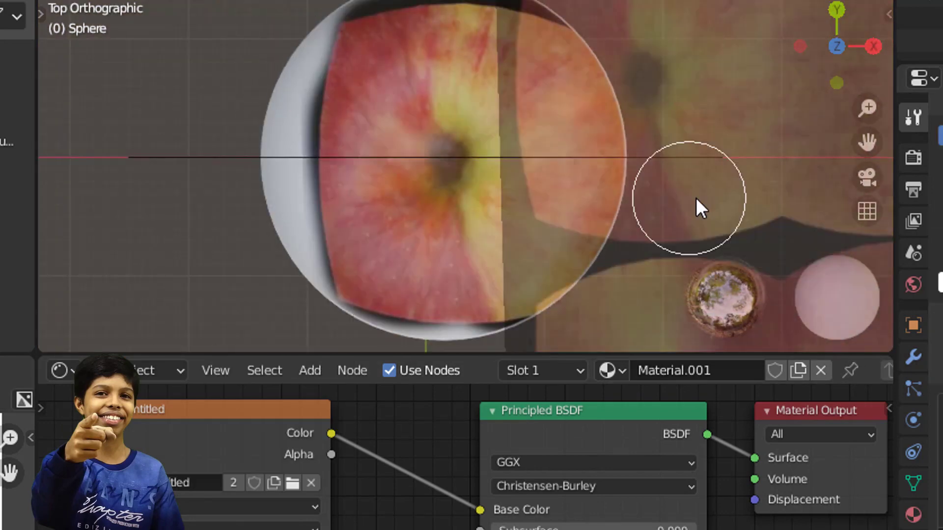
pyautogui.scroll(-2, 511, 189)
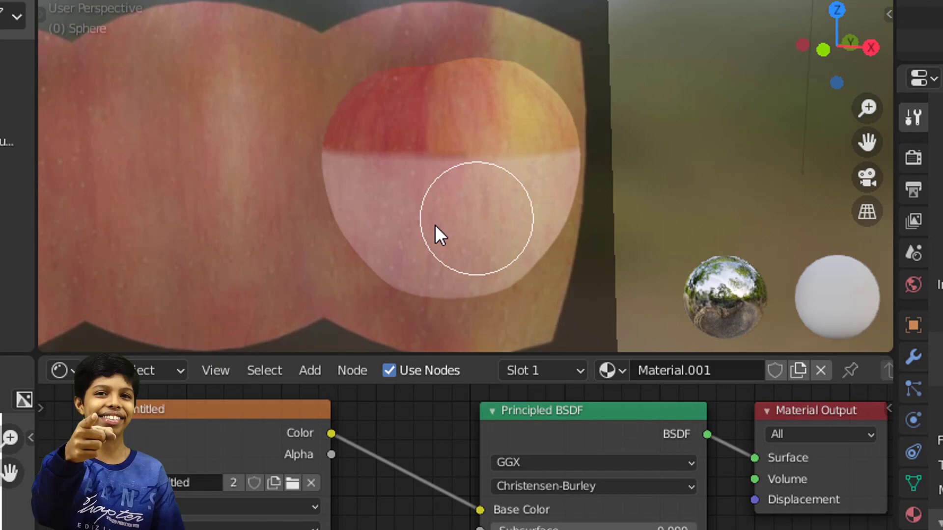
pyautogui.moveTo(435, 225)
pyautogui.mouseDown()
pyautogui.moveTo(460, 269)
pyautogui.moveTo(383, 273)
pyautogui.mouseUp()
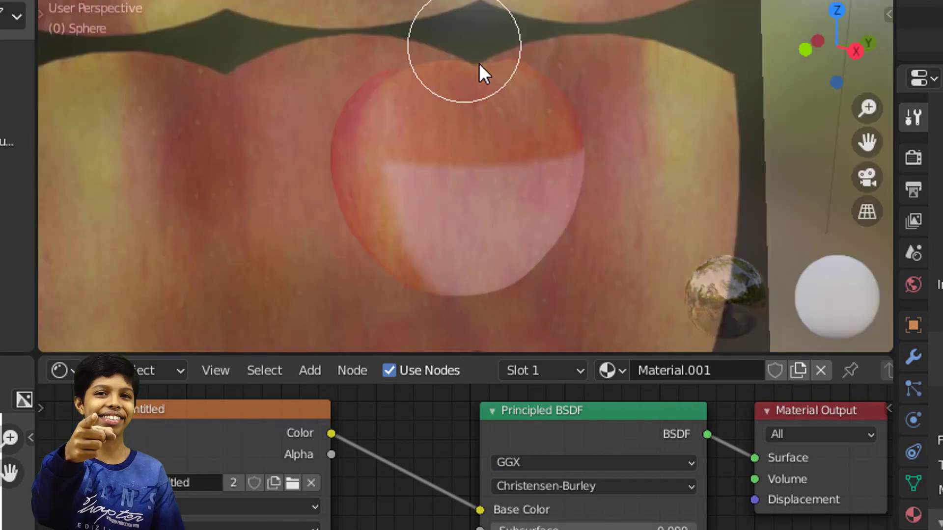
pyautogui.moveTo(479, 63)
pyautogui.mouseDown(button='right')
pyautogui.moveTo(443, 199)
pyautogui.moveTo(366, 189)
pyautogui.mouseUp(button='right')
# - Orbit the sphere to check the painted sides and bottom, then switch to the Clone tool
pyautogui.moveTo(526, 178)
pyautogui.mouseDown(button='middle')
pyautogui.moveTo(379, 221)
pyautogui.moveTo(520, 205)
pyautogui.moveTo(457, 199)
pyautogui.moveTo(517, 265)
pyautogui.moveTo(481, 210)
pyautogui.moveTo(543, 227)
pyautogui.moveTo(470, 252)
pyautogui.moveTo(498, 179)
pyautogui.mouseUp(button='middle')
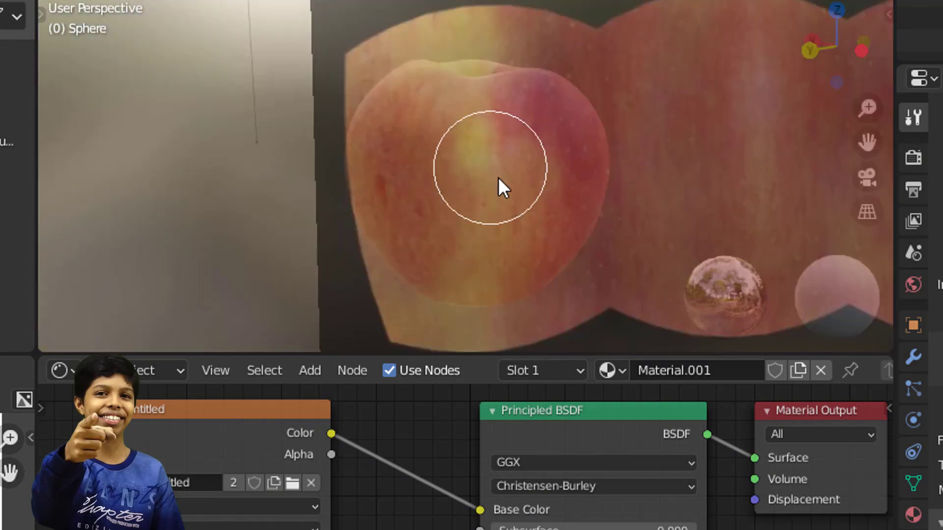
pyautogui.moveTo(557, 180)
pyautogui.mouseDown(button='middle')
pyautogui.moveTo(496, 238)
pyautogui.moveTo(516, 200)
pyautogui.moveTo(506, 167)
pyautogui.moveTo(673, 219)
pyautogui.moveTo(511, 255)
pyautogui.moveTo(522, 223)
pyautogui.moveTo(536, 242)
pyautogui.moveTo(653, 202)
pyautogui.moveTo(429, 142)
pyautogui.mouseUp(button='middle')
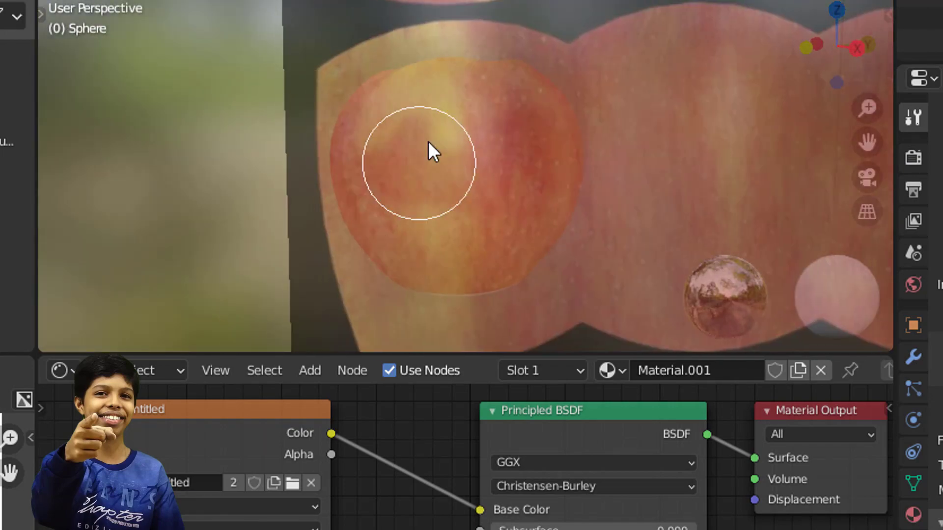
pyautogui.moveTo(323, 190)
pyautogui.mouseDown(button='middle')
pyautogui.moveTo(476, 311)
pyautogui.moveTo(426, 153)
pyautogui.mouseUp(button='middle')
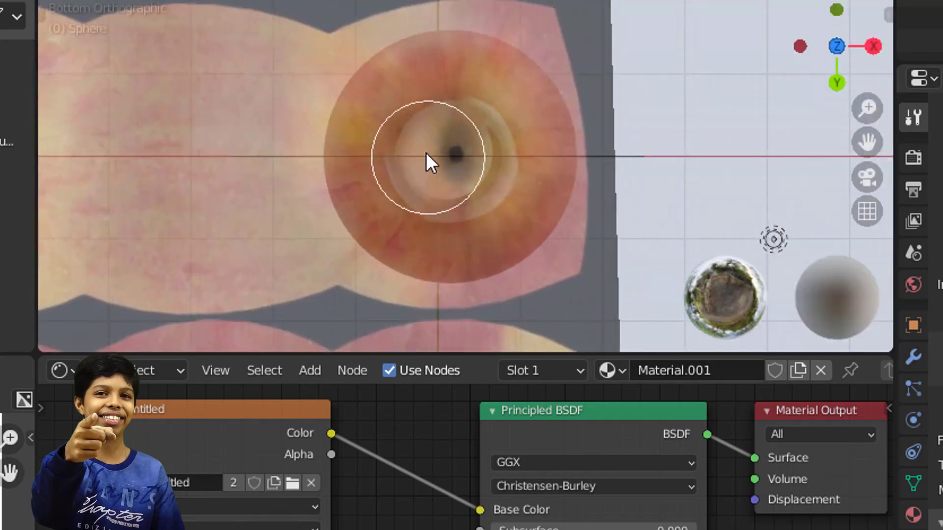
pyautogui.moveTo(609, 120)
pyautogui.mouseDown(button='middle')
pyautogui.moveTo(423, 204)
pyautogui.moveTo(499, 150)
pyautogui.moveTo(623, 185)
pyautogui.moveTo(464, 150)
pyautogui.moveTo(832, 205)
pyautogui.moveTo(479, 257)
pyautogui.moveTo(472, 149)
pyautogui.moveTo(465, 291)
pyautogui.moveTo(541, 207)
pyautogui.moveTo(387, 244)
pyautogui.moveTo(476, 157)
pyautogui.moveTo(525, 132)
pyautogui.mouseUp(button='middle')
pyautogui.moveTo(452, 240)
pyautogui.mouseDown(button='middle')
pyautogui.moveTo(454, 101)
pyautogui.moveTo(419, 183)
pyautogui.moveTo(593, 327)
pyautogui.moveTo(402, 64)
pyautogui.mouseUp(button='middle')
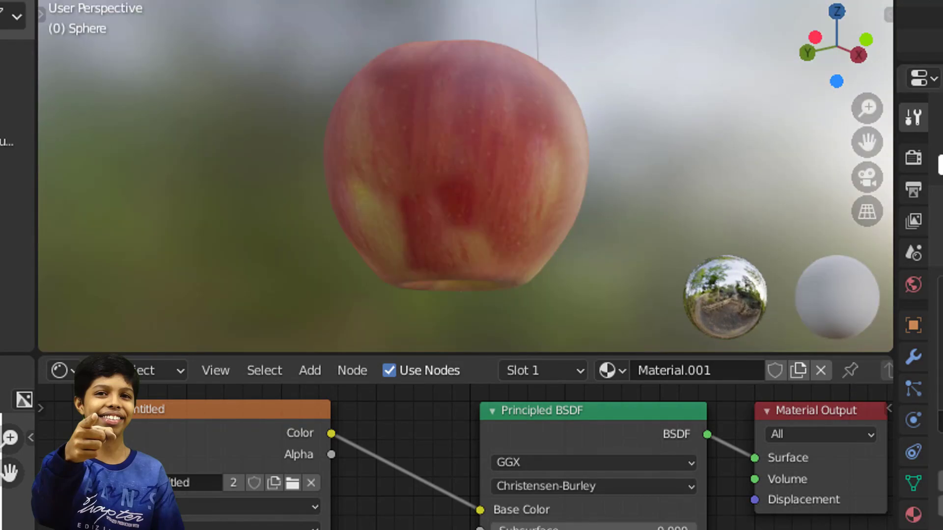
pyautogui.click(69, 134)
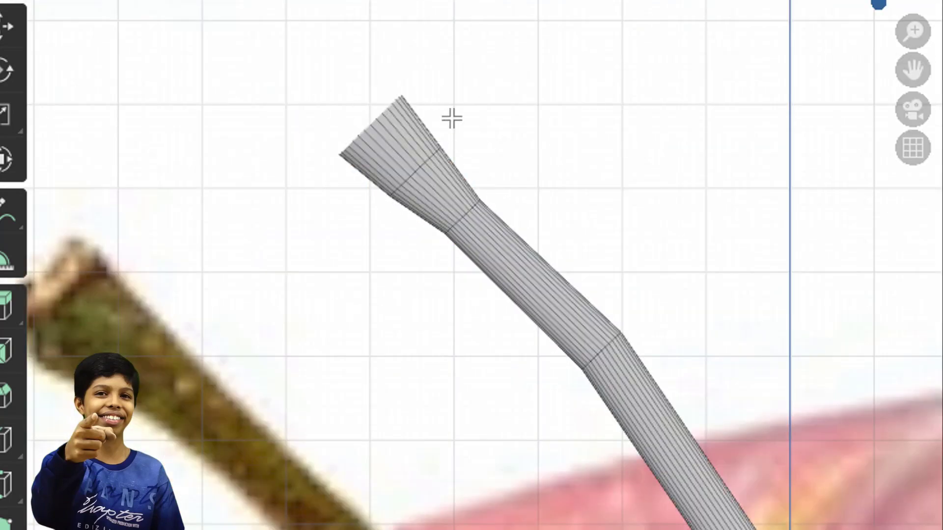
# - Scale the stem's top section wider to flare its tip like the reference stem
pyautogui.press('s')
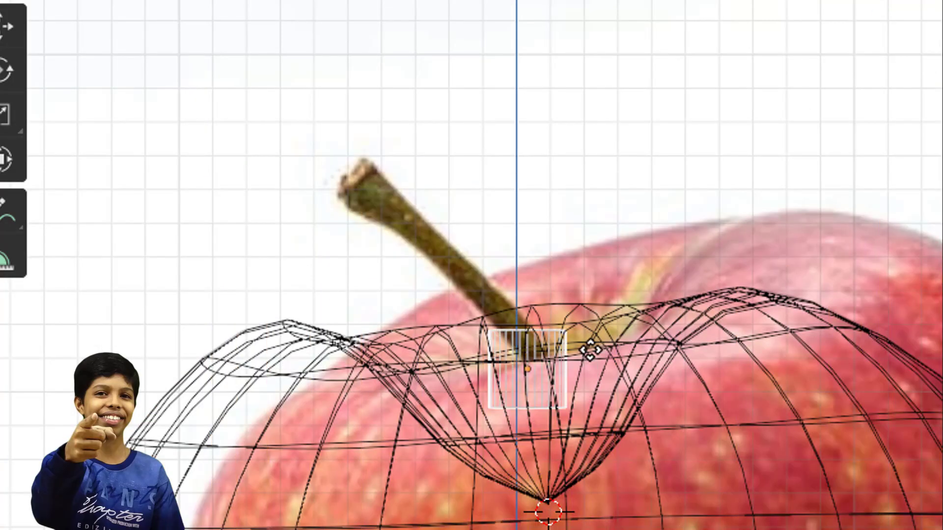
pyautogui.scroll(2, 609, 314)
pyautogui.press('s')
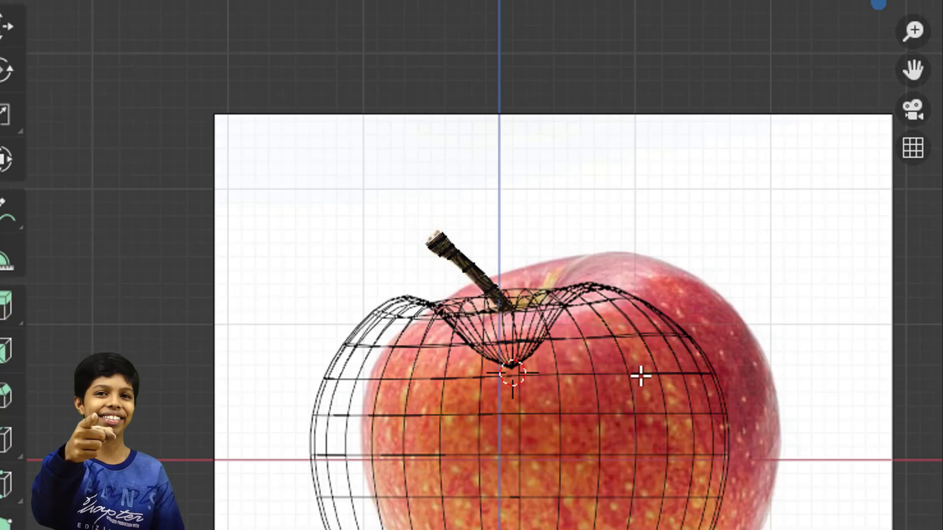
pyautogui.scroll(7, 641, 376)
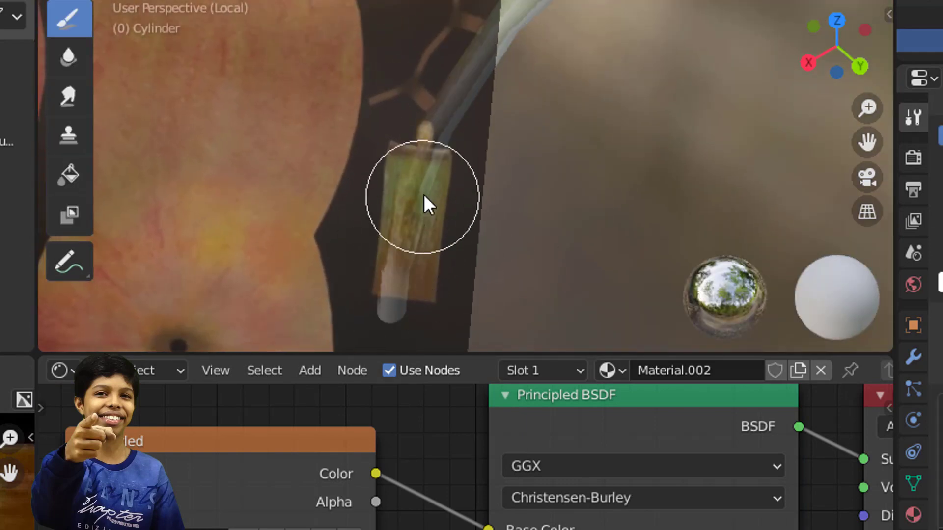
# - Orbit around the stem to paint the brown stem texture onto its other sides
pyautogui.moveTo(423, 193); pyautogui.dragTo(411, 227, button='middle')
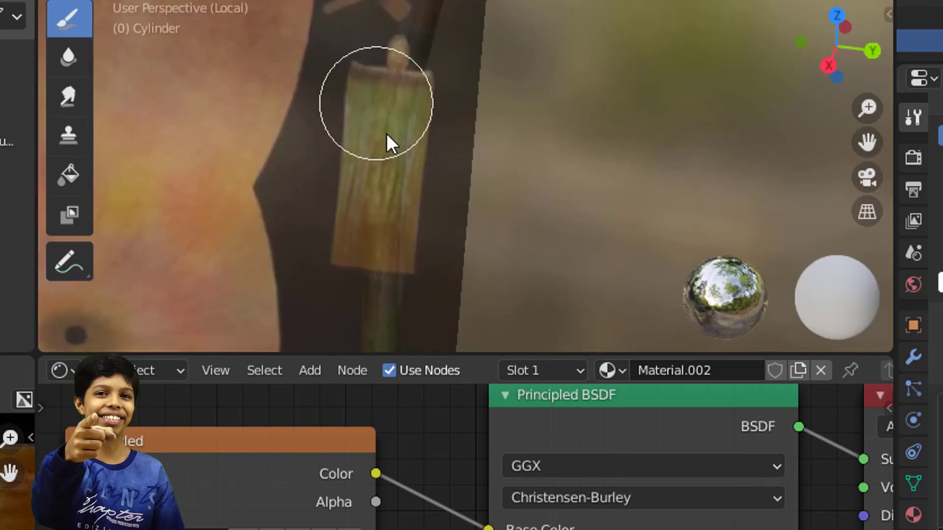
pyautogui.moveTo(413, 278)
pyautogui.mouseDown(button='middle')
pyautogui.moveTo(450, 86)
pyautogui.moveTo(425, 169)
pyautogui.mouseUp(button='middle')
pyautogui.moveTo(453, 138); pyautogui.dragTo(566, 125, button='middle')
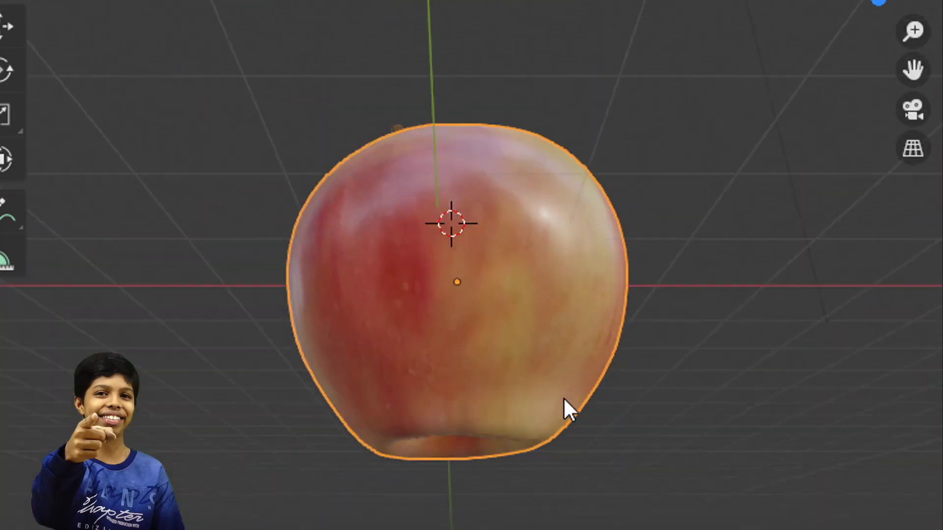
# - Raise the ground plane's back edge into a wall and bevel the corner into a curved backdrop
pyautogui.moveTo(565, 400); pyautogui.dragTo(516, 466, button='middle')
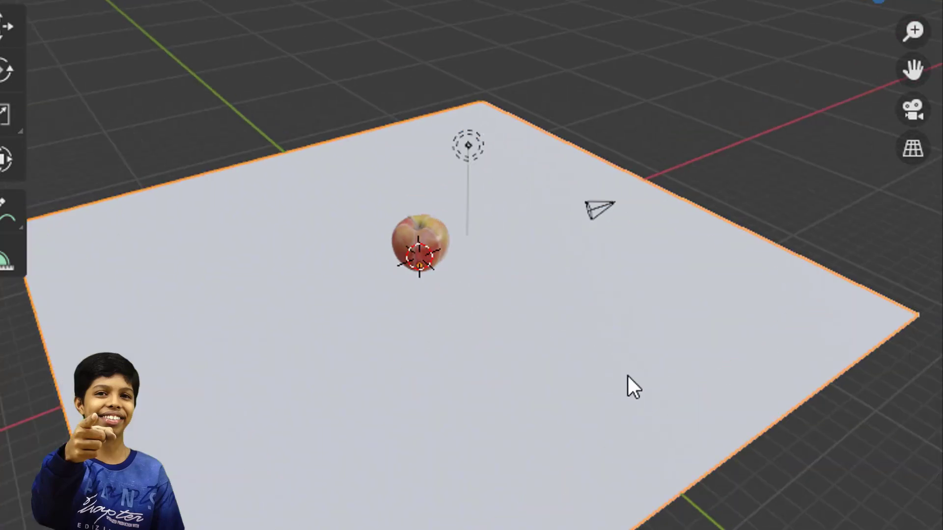
pyautogui.moveTo(634, 388); pyautogui.dragTo(652, 324, button='middle')
pyautogui.press('Tab')
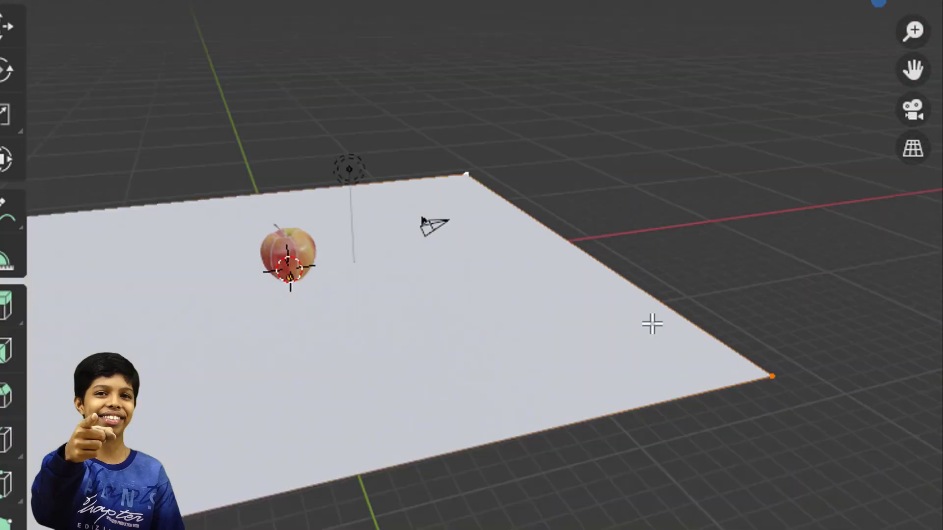
pyautogui.click(705, 352)
pyautogui.hotkey('ctrl', 'b')
pyautogui.click(652, 319)
pyautogui.press('KP_0')
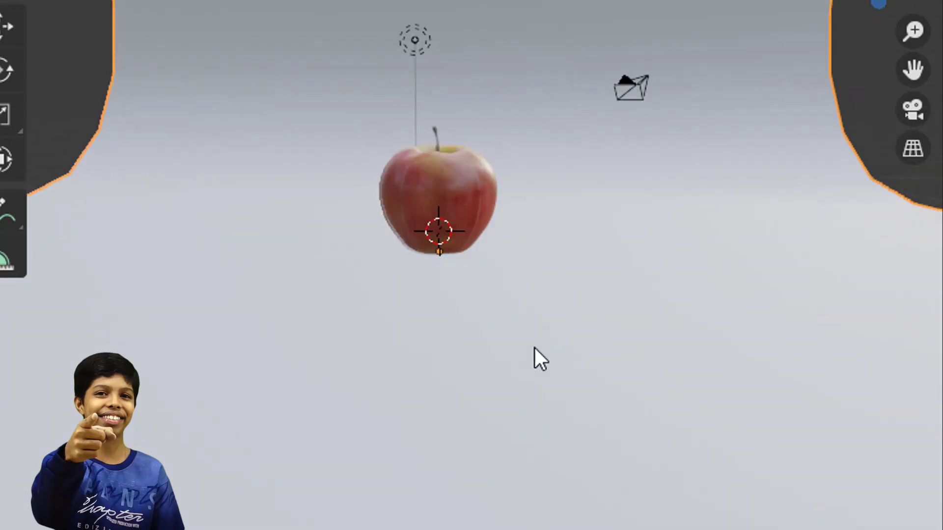
pyautogui.press('Tab')
# - Select the apple and view the scene through the camera in Rendered shading
pyautogui.click(528, 368)
pyautogui.press('KP_0')
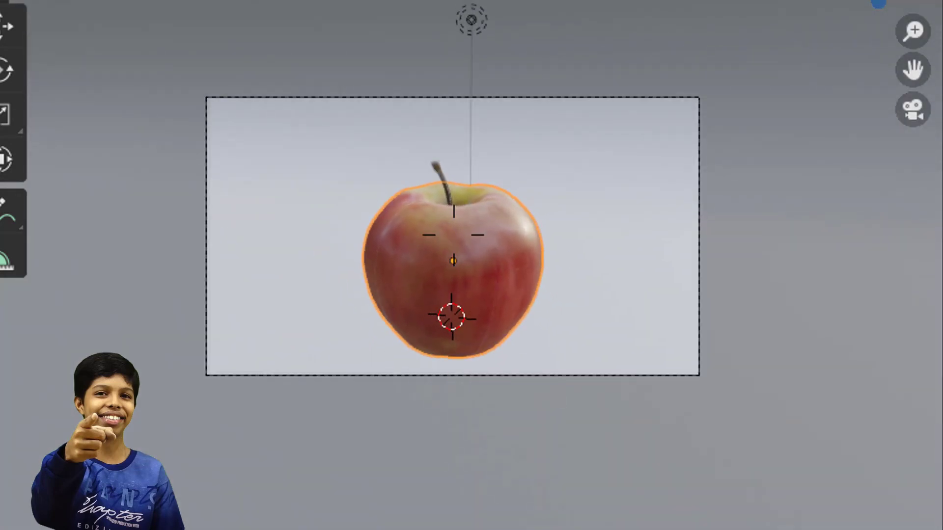
pyautogui.press('z')
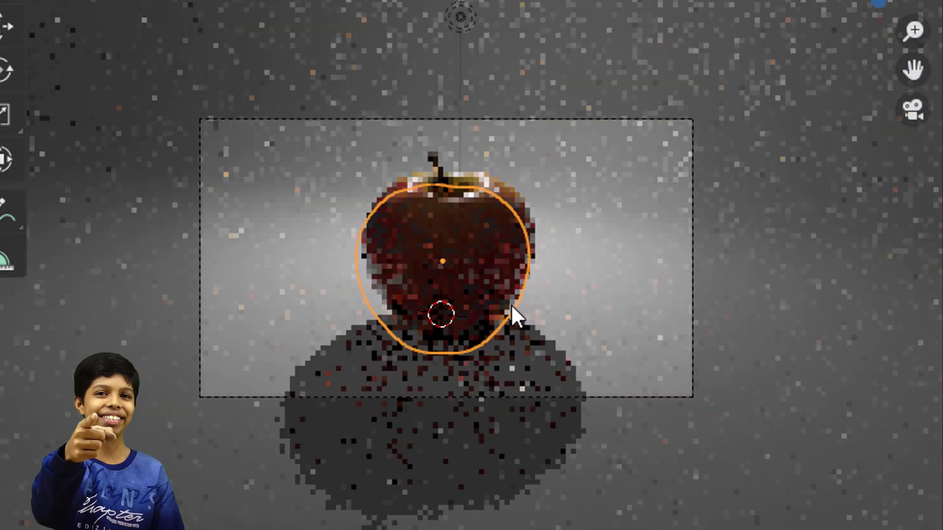
pyautogui.moveTo(510, 305); pyautogui.dragTo(511, 344, button='middle')
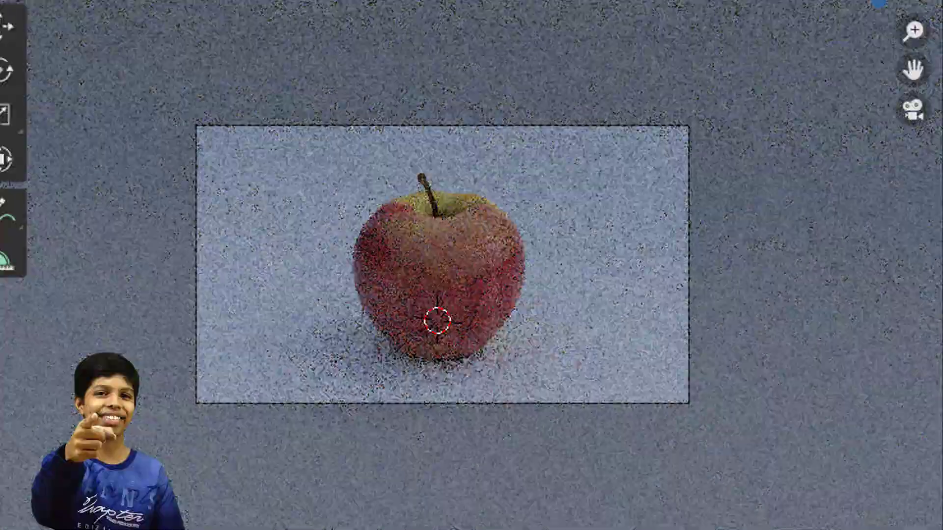
pyautogui.scroll(3, 627, 310)
pyautogui.scroll(-1, 634, 322)
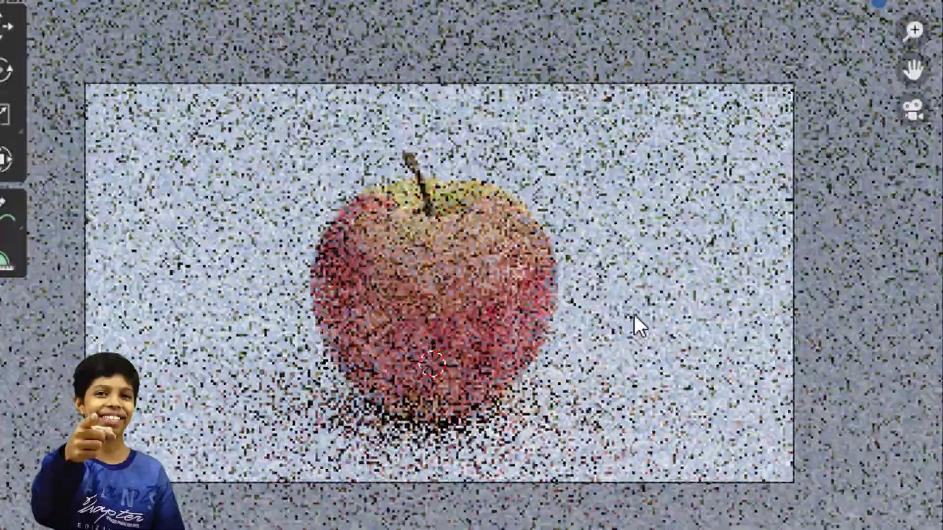
# - Enable Lock Camera to View, reframe the apple in the shot, then disable it
pyautogui.press('n')
pyautogui.click(775, 342)
pyautogui.press('n')
pyautogui.moveTo(585, 340)
pyautogui.keyDown('shift'); pyautogui.mouseDown(button='middle')
pyautogui.moveTo(529, 378)
pyautogui.moveTo(534, 348)
pyautogui.moveTo(511, 377)
pyautogui.mouseUp(button='middle'); pyautogui.keyUp('shift')
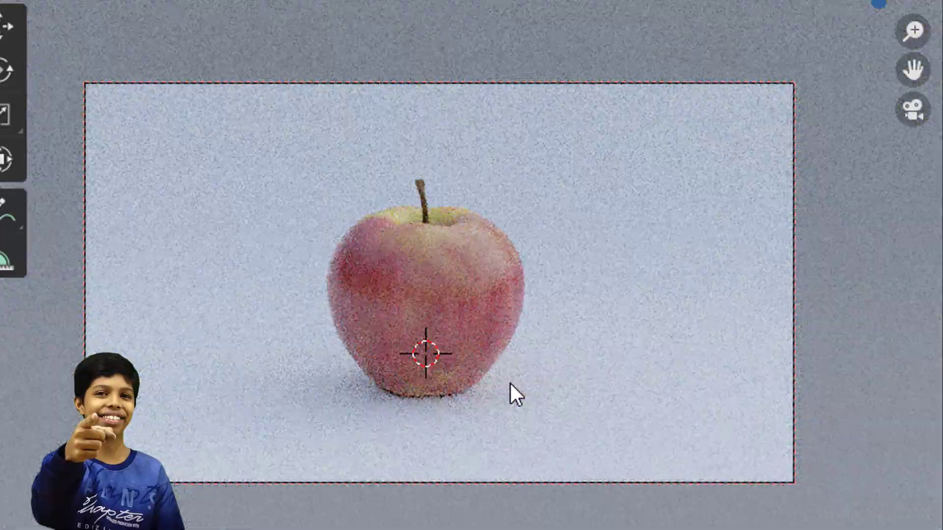
pyautogui.press('n')
pyautogui.click(785, 230)
pyautogui.press('n')
# - Select the apple from an overhead view and duplicate it
pyautogui.moveTo(499, 345); pyautogui.dragTo(523, 399, button='middle')
pyautogui.scroll(3, 523, 400)
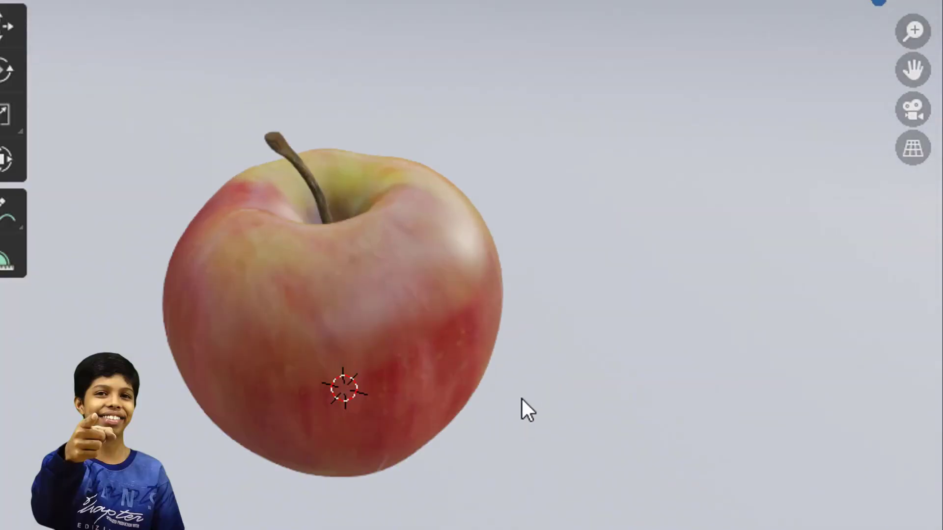
pyautogui.click(398, 399)
pyautogui.moveTo(398, 400); pyautogui.dragTo(505, 362, button='middle')
pyautogui.hotkey('shift', 'd')
# - Move the apple copy along Y and rotate it about the X axis
pyautogui.press('y')
pyautogui.press('r')
pyautogui.press('x')
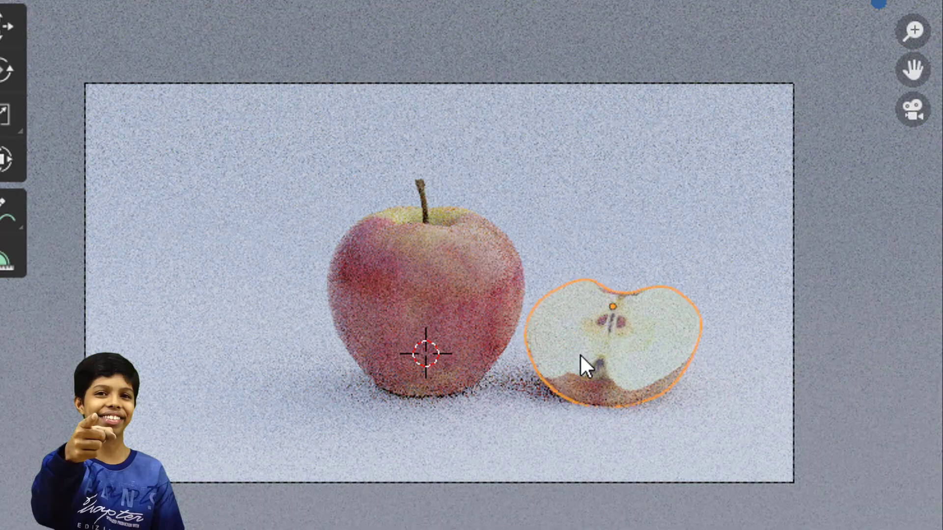
pyautogui.scroll(5, 730, 388)
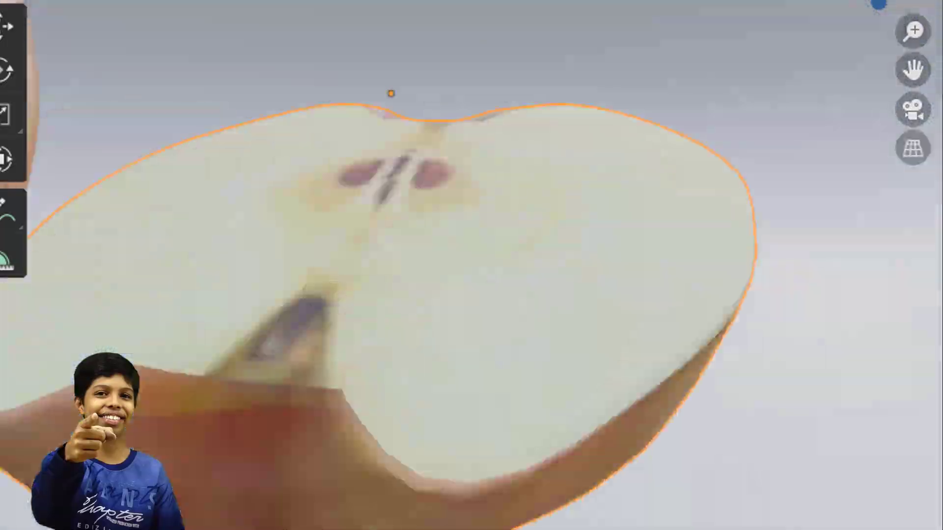
# - Add a Bump node and a Noise Texture node to drive it in the slice material
pyautogui.hotkey('shift', 'a')
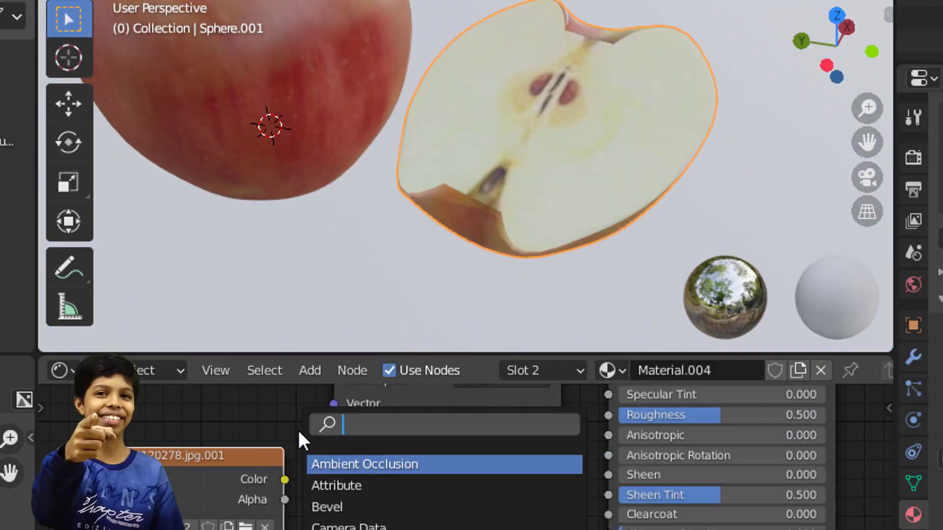
pyautogui.write('bump')
pyautogui.press('Return')
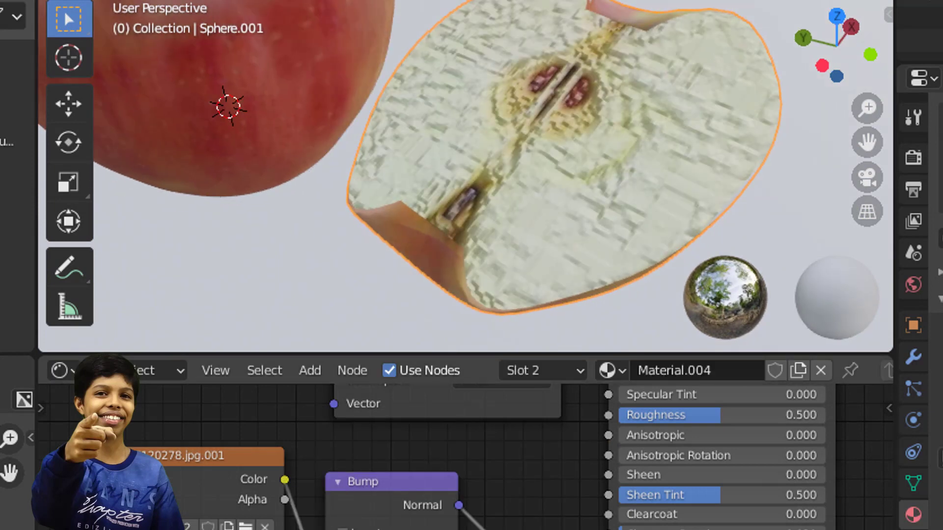
pyautogui.click(226, 439)
pyautogui.hotkey('shift', 'a')
pyautogui.press('Return')
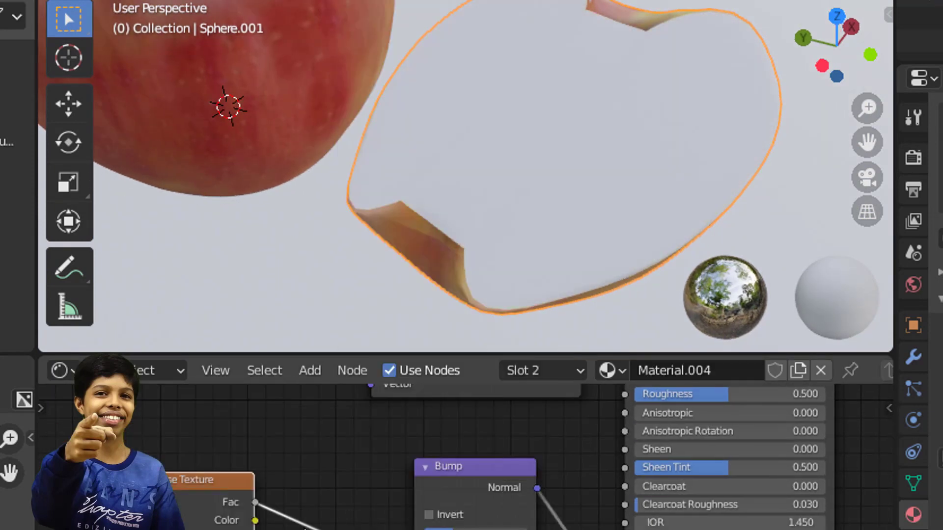
pyautogui.scroll(5, 294, 448)
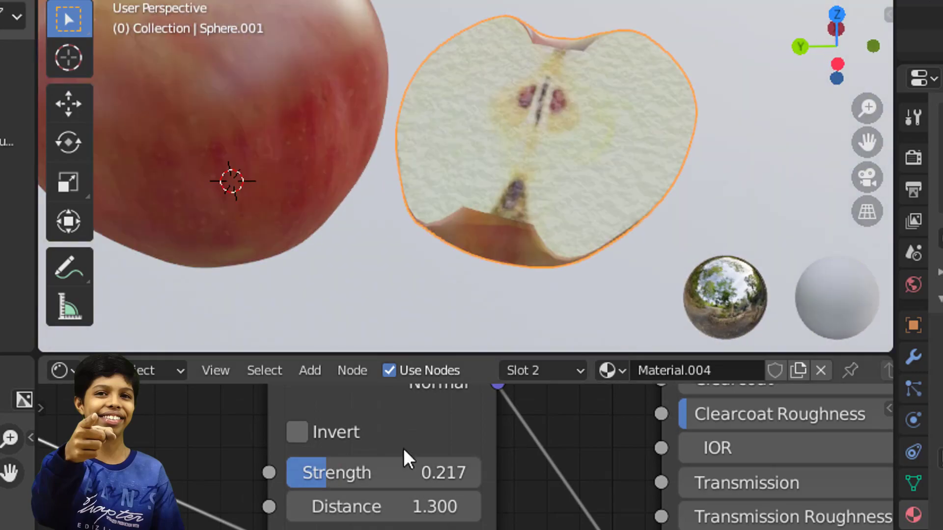